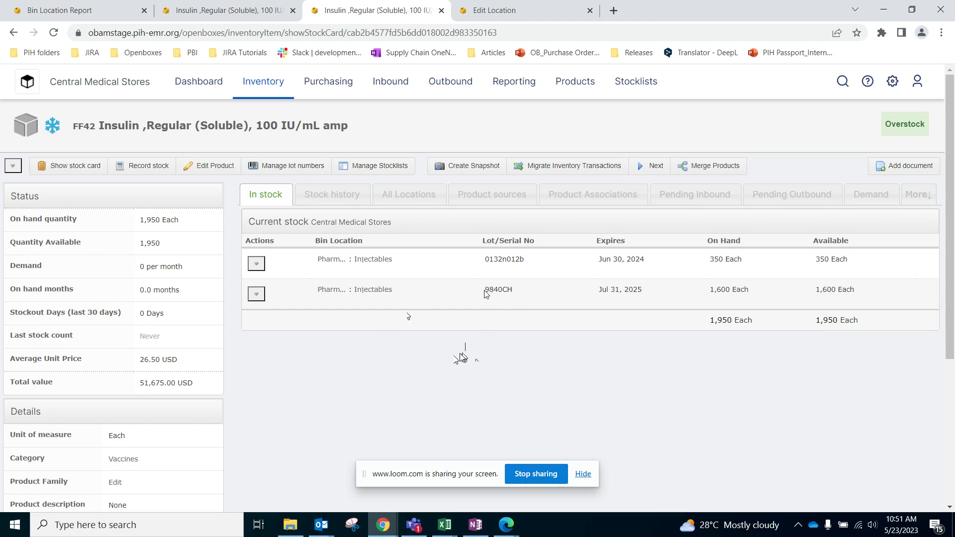
Recall insulin lot 9840CH from the product's lot number management page
{"action": "left_click_drag", "start_coordinate": [485, 292], "coordinate": [512, 293]}
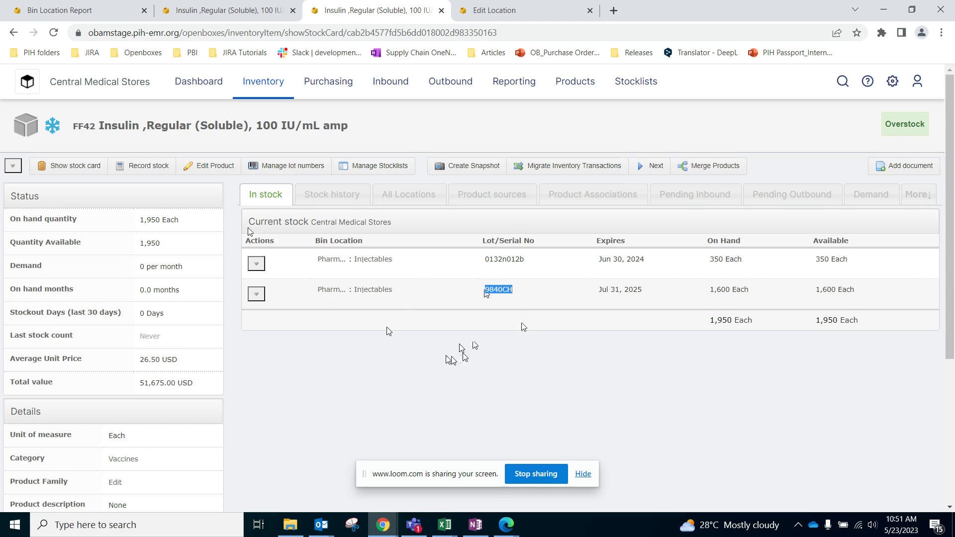
{"action": "left_click", "coordinate": [486, 293]}
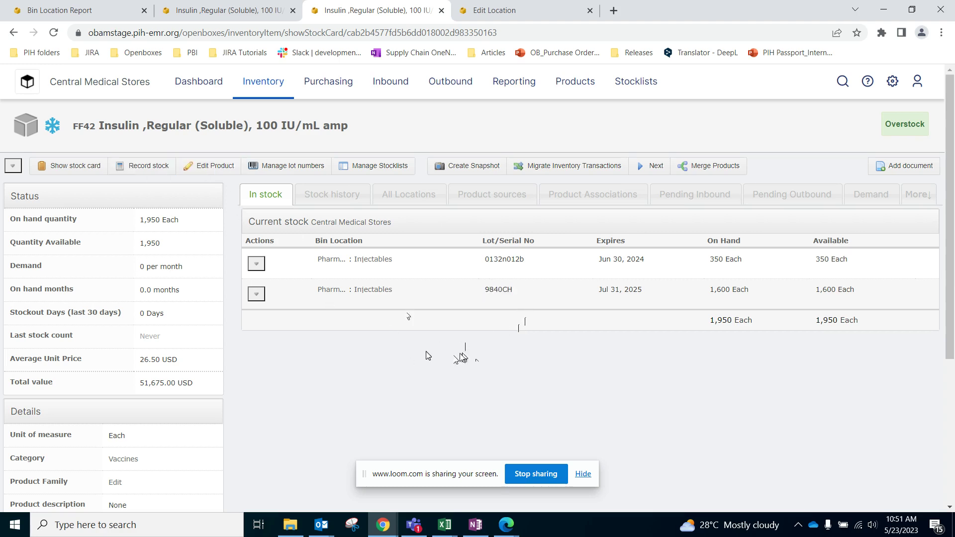
{"action": "left_click", "coordinate": [286, 169]}
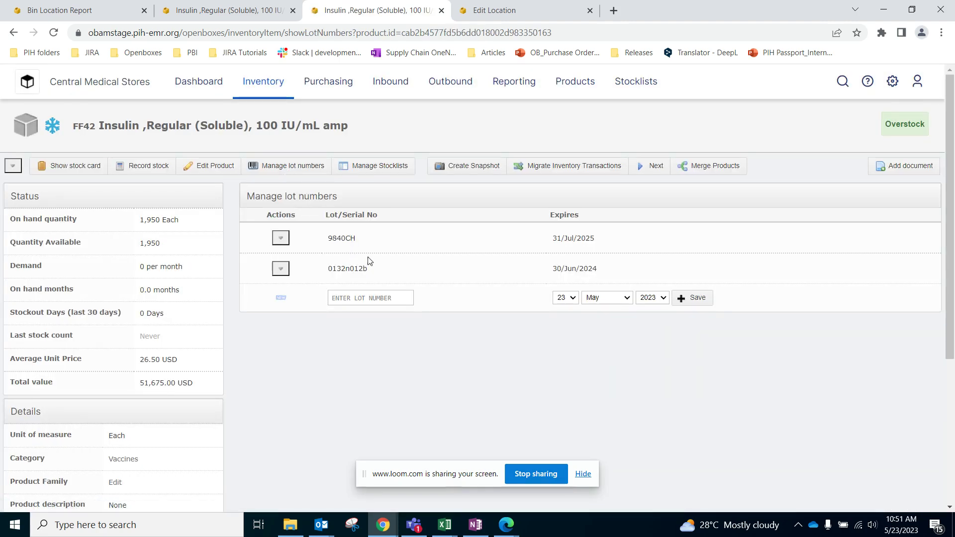
{"action": "left_click", "coordinate": [286, 242]}
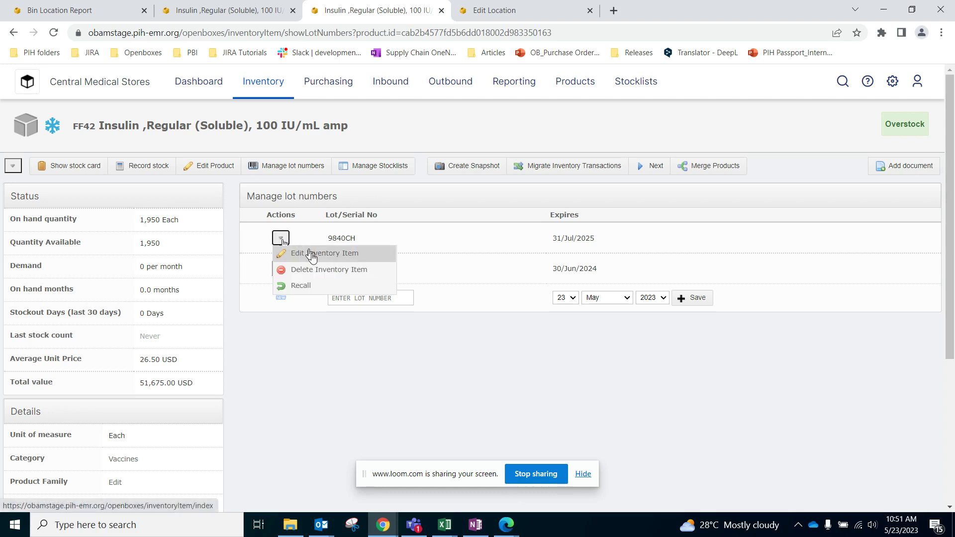
{"action": "left_click", "coordinate": [325, 287]}
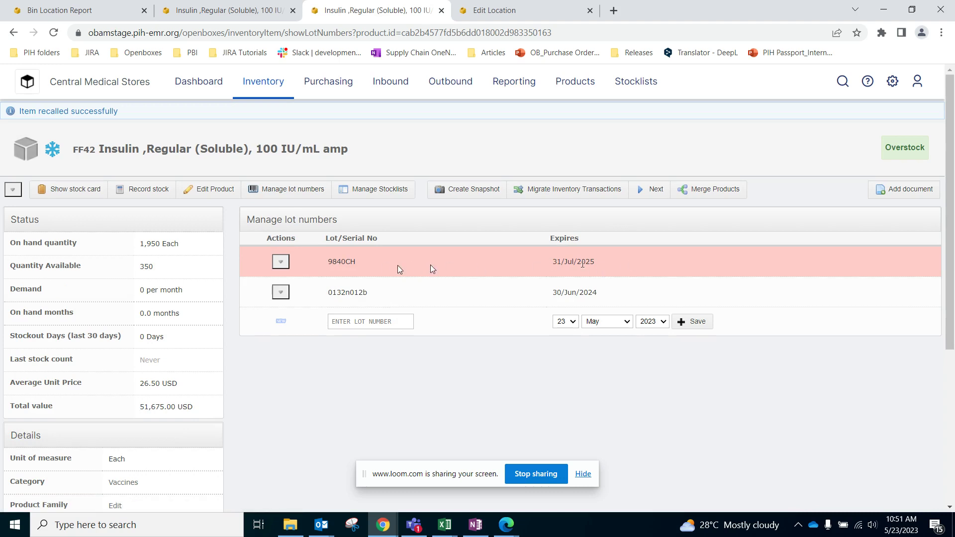
Return to the insulin stock card to check recalled lot 9840CH and find Outbound's Create Outbound Return link
{"action": "left_click", "coordinate": [102, 195]}
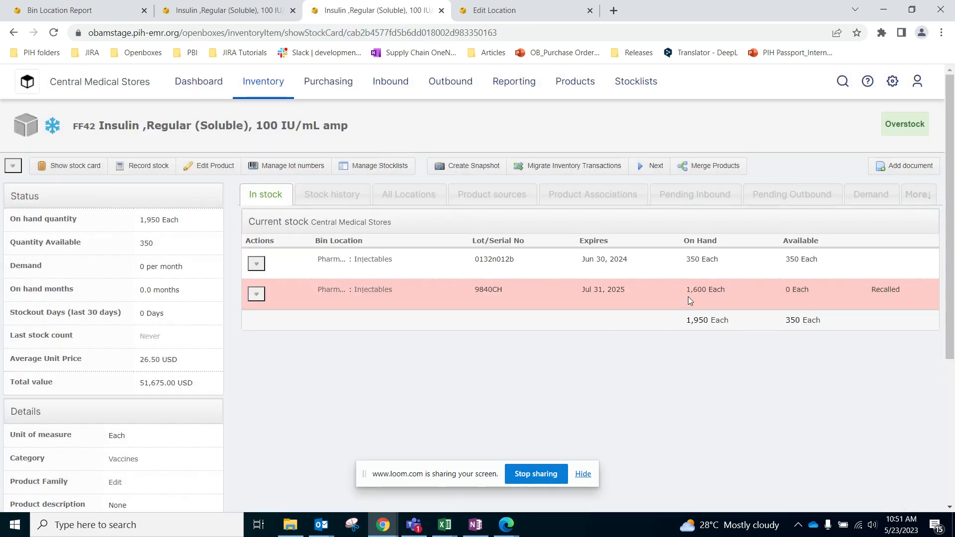
{"action": "mouse_move", "coordinate": [728, 292]}
{"action": "mouse_move", "coordinate": [789, 292]}
{"action": "mouse_move", "coordinate": [876, 289]}
{"action": "mouse_move", "coordinate": [449, 98]}
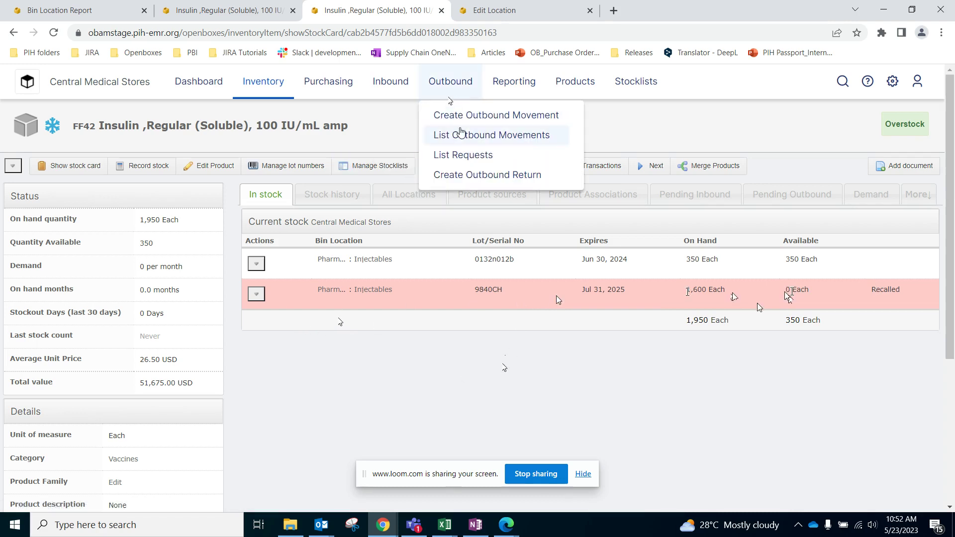
{"action": "right_click", "coordinate": [478, 175]}
In a new tab, create outbound return 'Lot Recalled by Imres' with destination Imres [Supplier]
{"action": "left_click", "coordinate": [491, 183]}
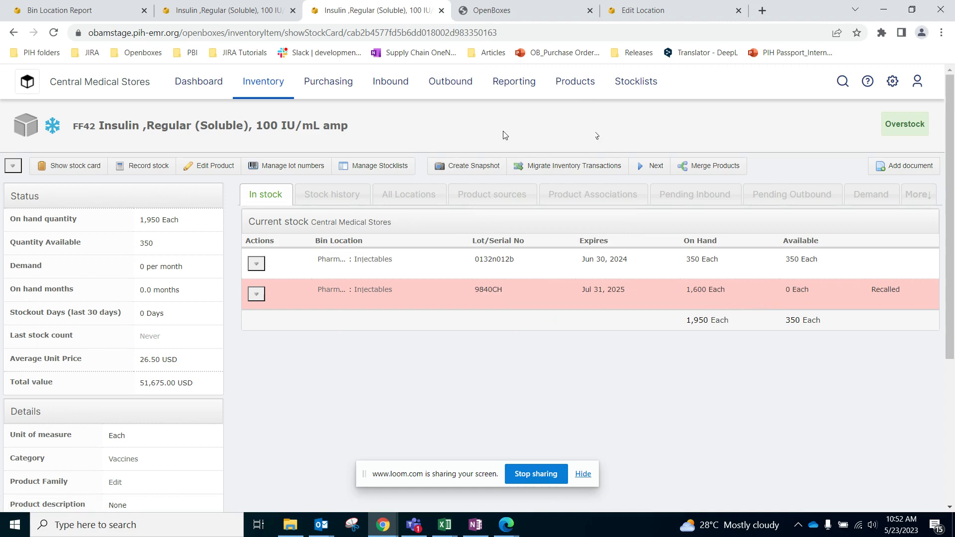
{"action": "left_click", "coordinate": [490, 10]}
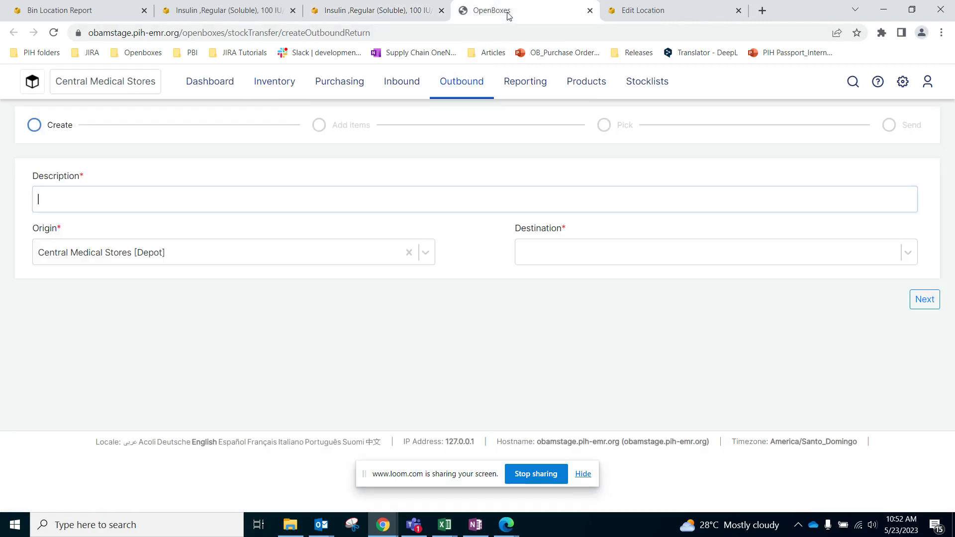
{"action": "left_click", "coordinate": [268, 204]}
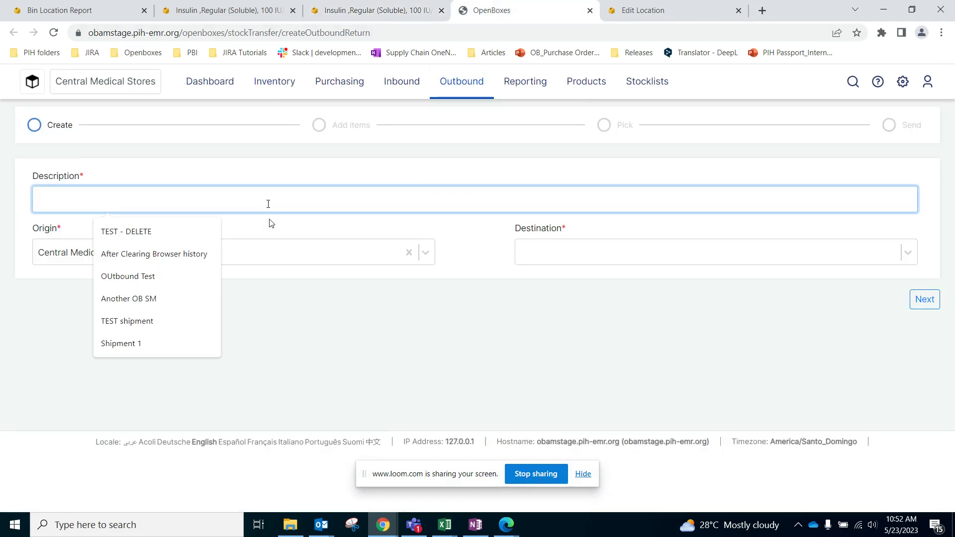
{"action": "type", "text": "Lot Recal"}
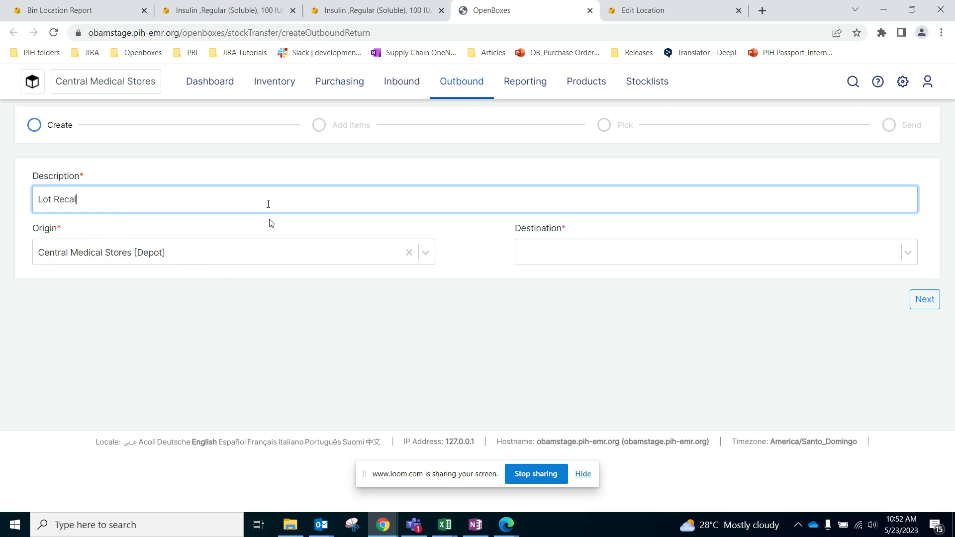
{"action": "type", "text": "led by Imres"}
{"action": "left_click", "coordinate": [550, 253]}
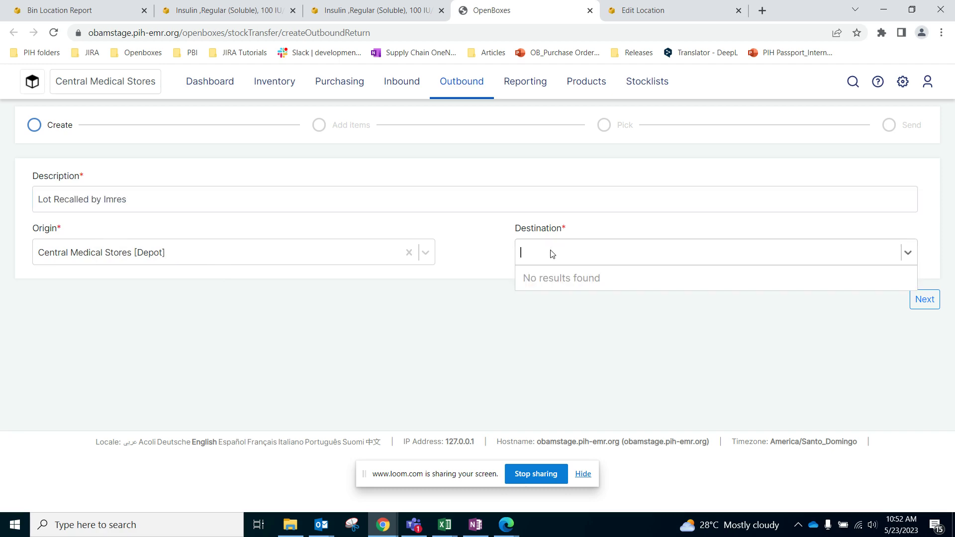
{"action": "type", "text": "Imres"}
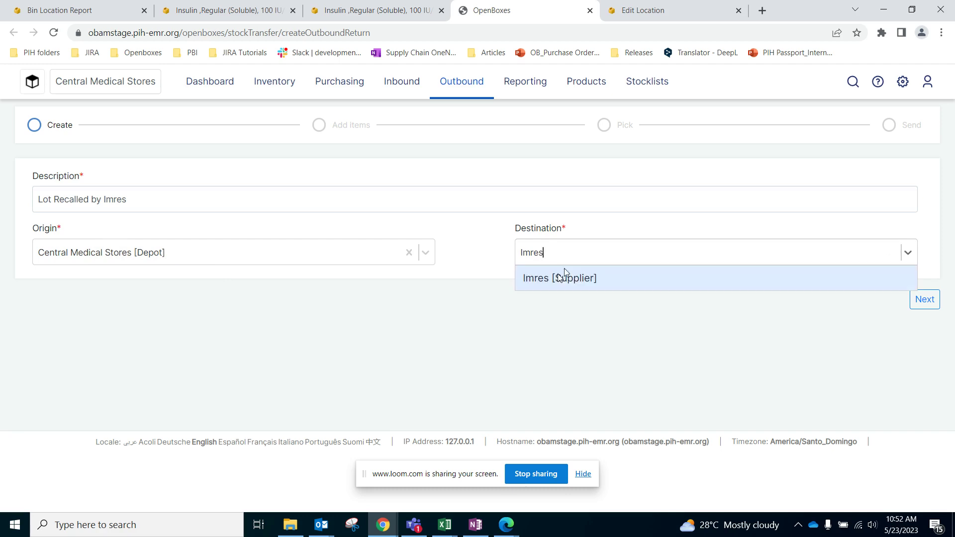
{"action": "left_click", "coordinate": [572, 279]}
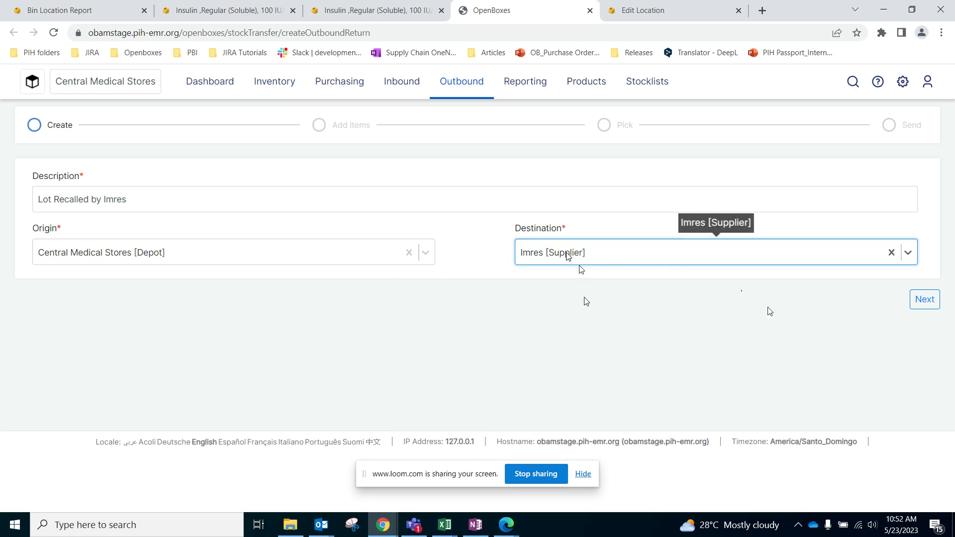
{"action": "left_click", "coordinate": [919, 305]}
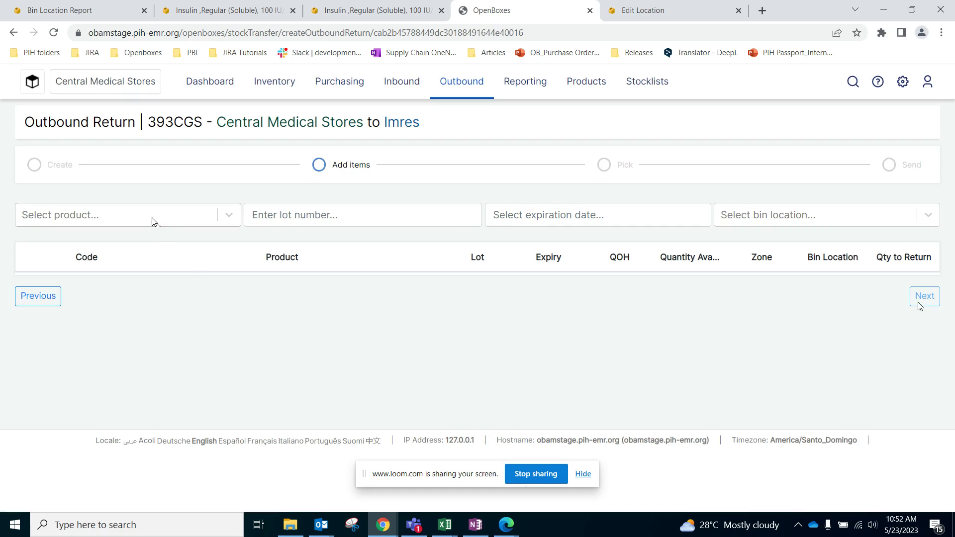
Add 1,600 units of insulin FF42 lot 9840CH to the return and advance through Pick to Send
{"action": "left_click", "coordinate": [383, 10]}
{"action": "mouse_move", "coordinate": [328, 82]}
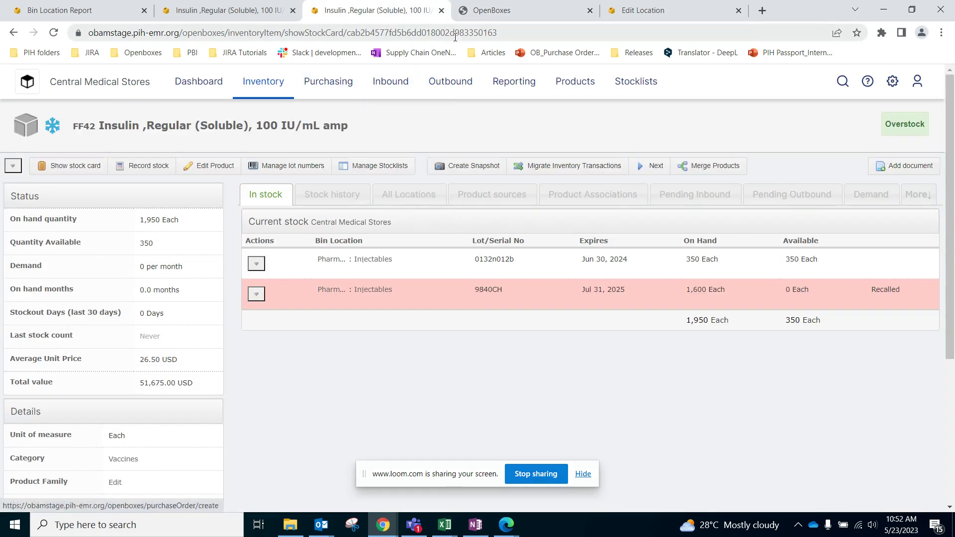
{"action": "left_click", "coordinate": [497, 10]}
{"action": "left_click", "coordinate": [152, 215]}
{"action": "type", "text": "FF42"}
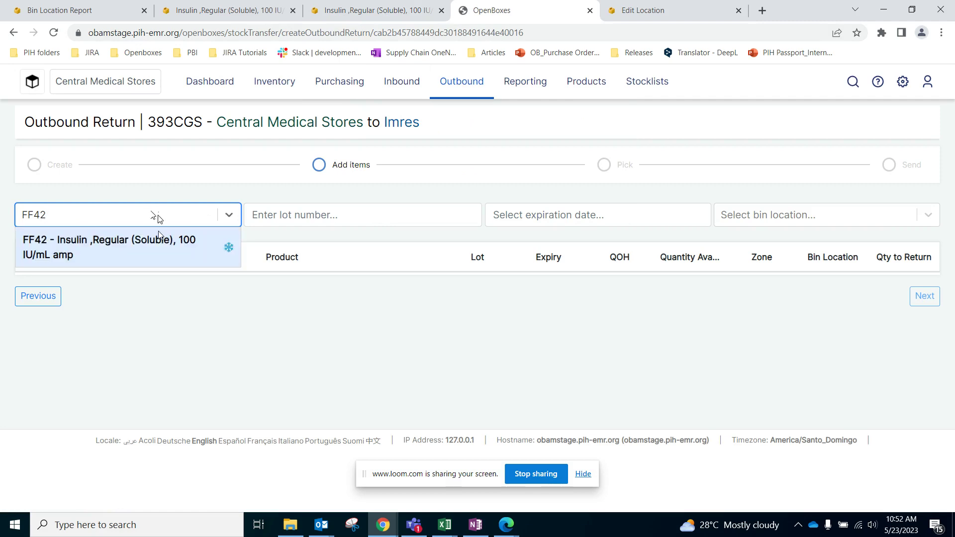
{"action": "left_click", "coordinate": [156, 248]}
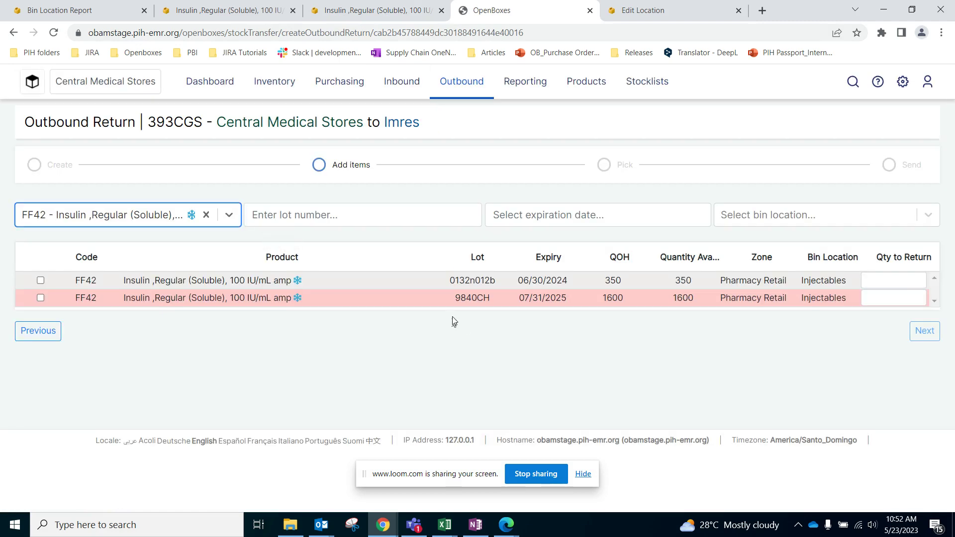
{"action": "mouse_move", "coordinate": [500, 301]}
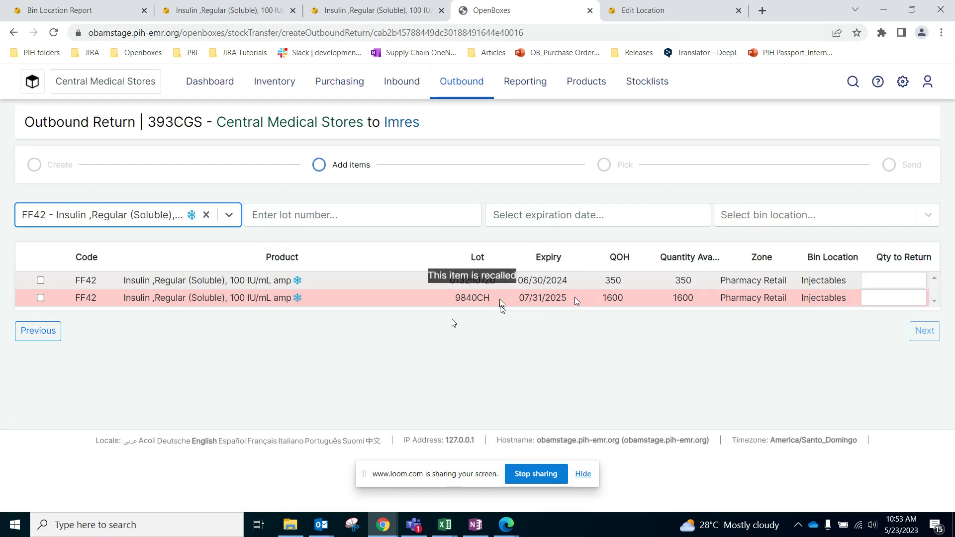
{"action": "left_click", "coordinate": [42, 299]}
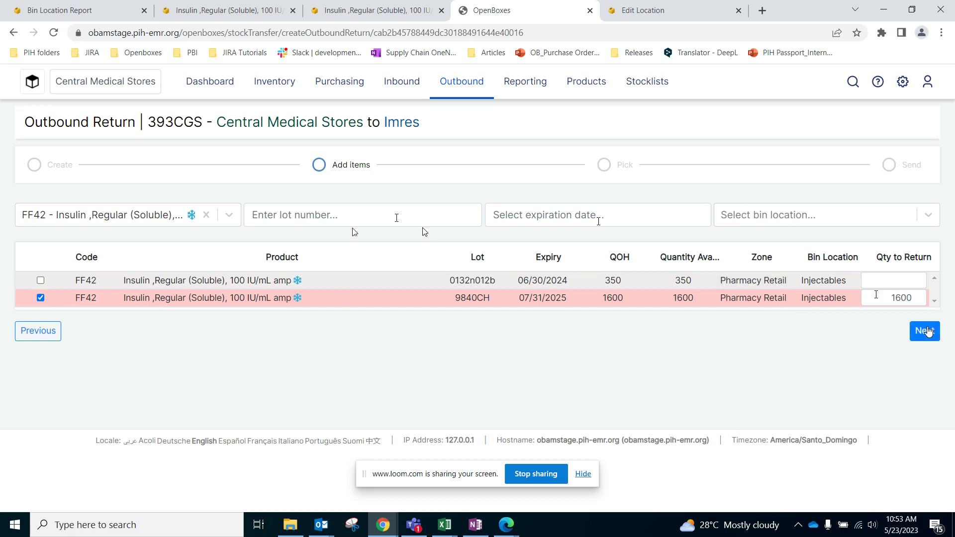
{"action": "left_click", "coordinate": [925, 330]}
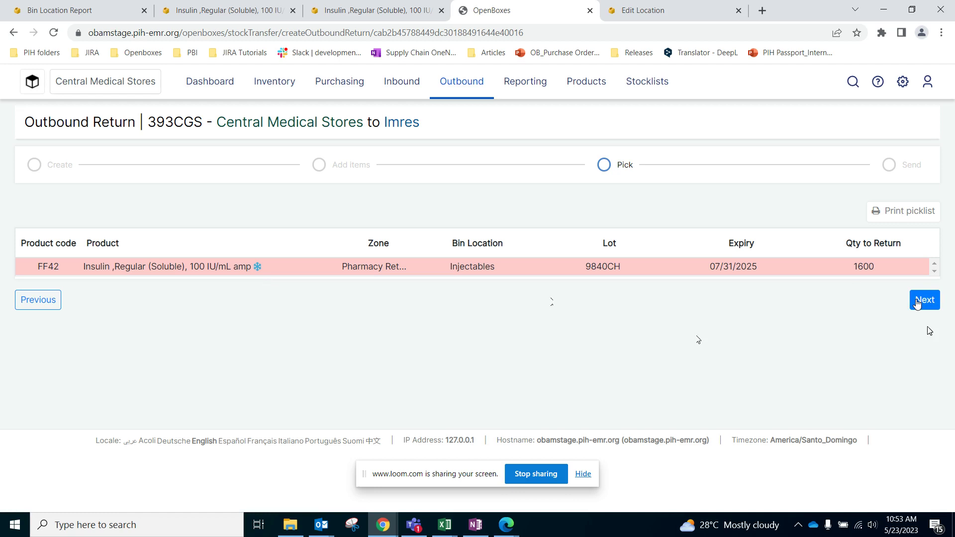
{"action": "left_click", "coordinate": [917, 303]}
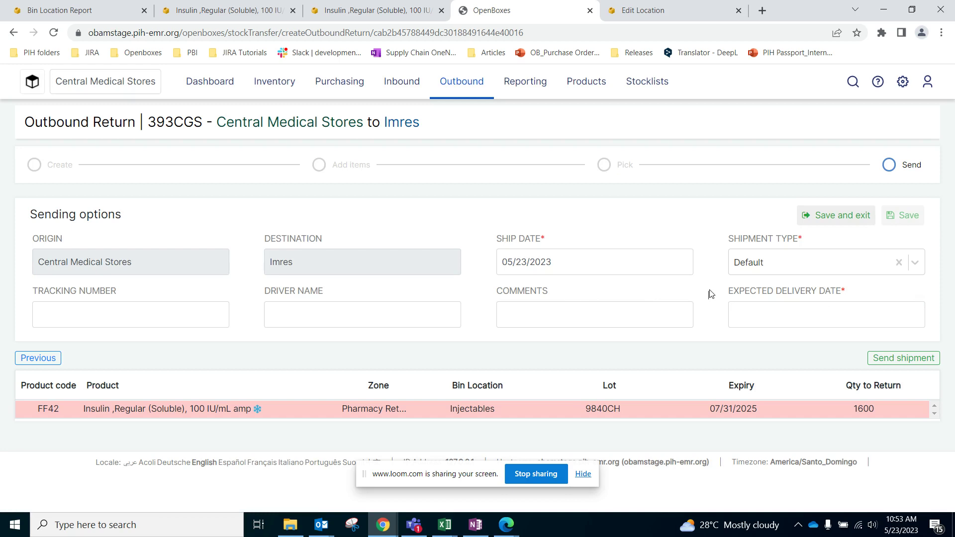
Ship the return to Imres by Sea with expected delivery date 05/26/2023
{"action": "left_click", "coordinate": [764, 271]}
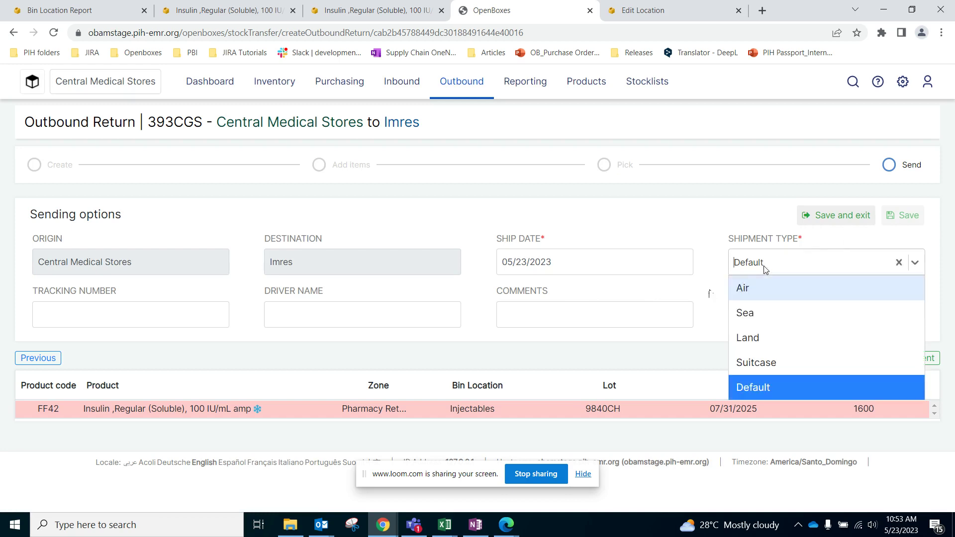
{"action": "left_click", "coordinate": [767, 319]}
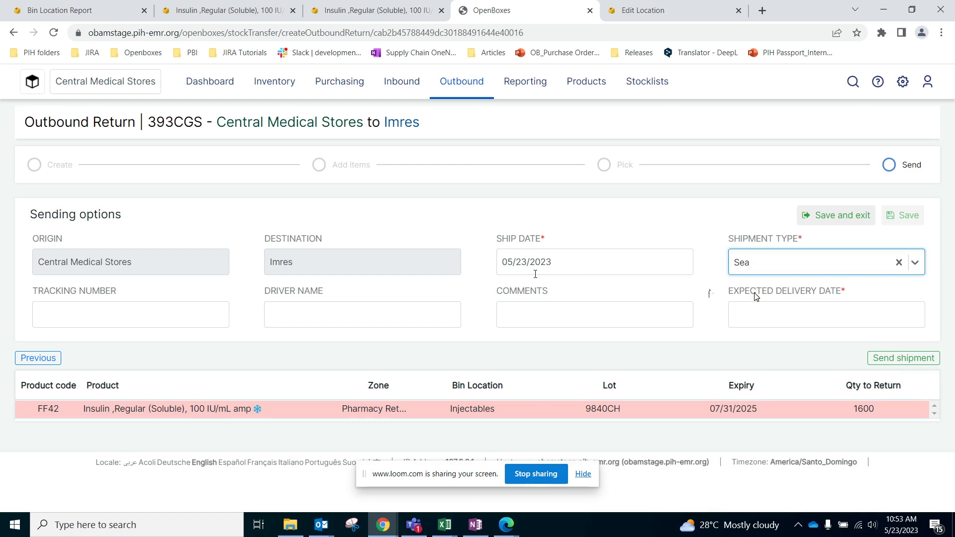
{"action": "left_click", "coordinate": [535, 271]}
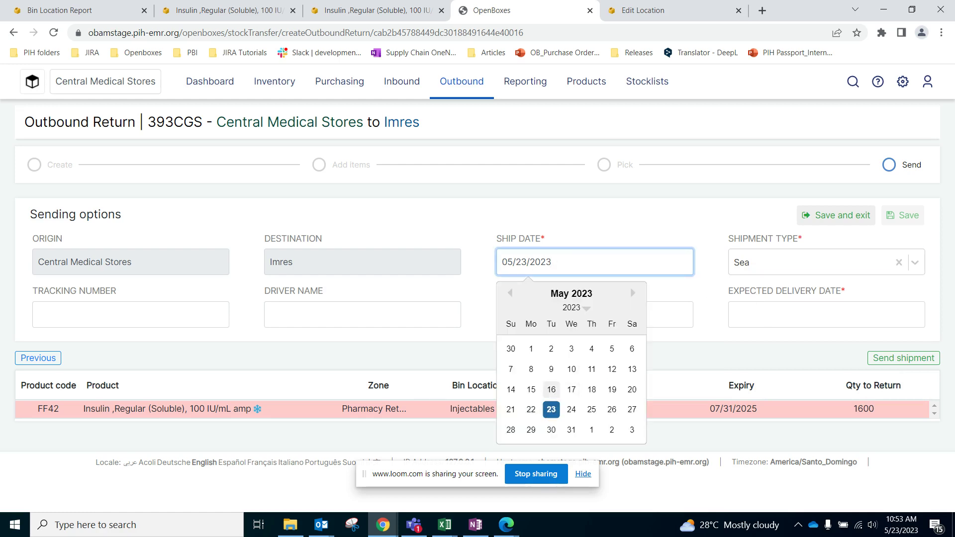
{"action": "left_click", "coordinate": [603, 226]}
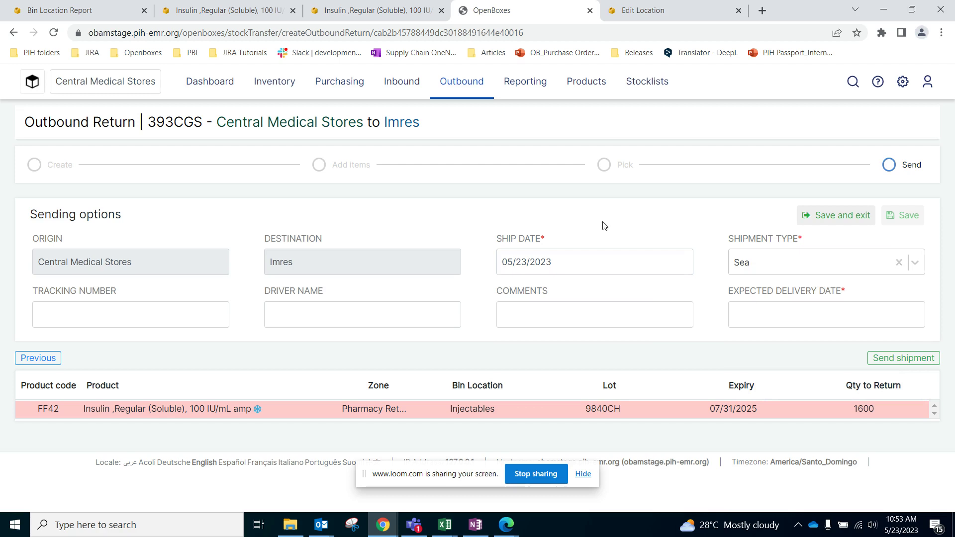
{"action": "left_click", "coordinate": [804, 316]}
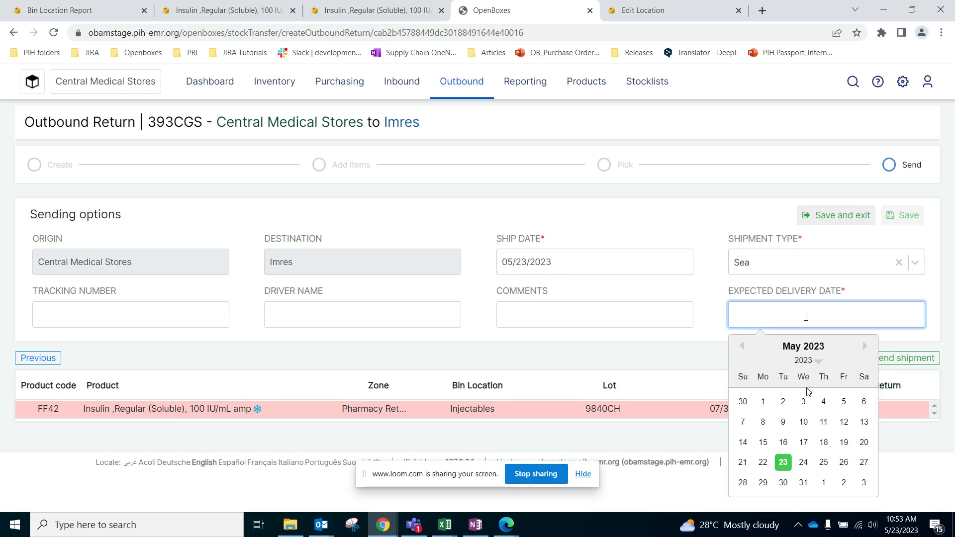
{"action": "left_click", "coordinate": [843, 462]}
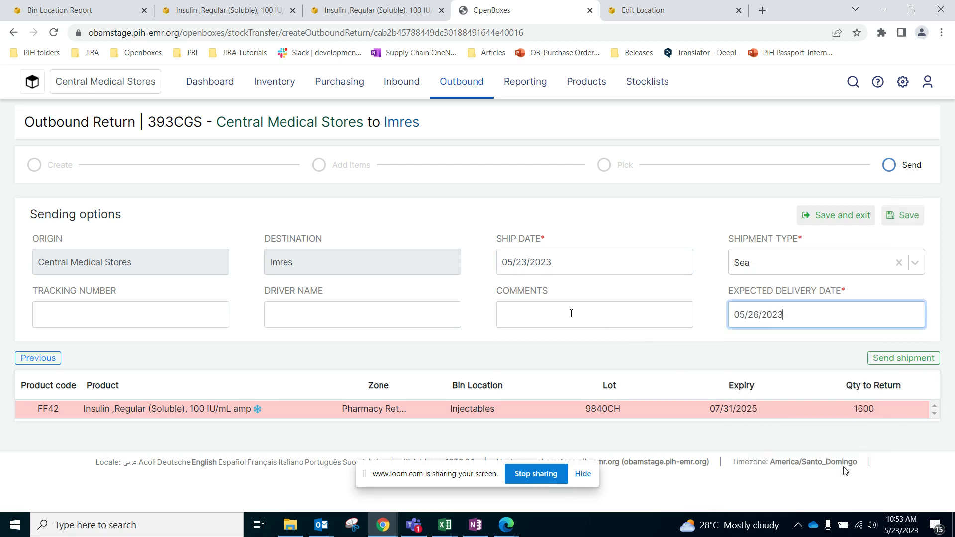
{"action": "left_click", "coordinate": [571, 314]}
{"action": "left_click", "coordinate": [292, 316]}
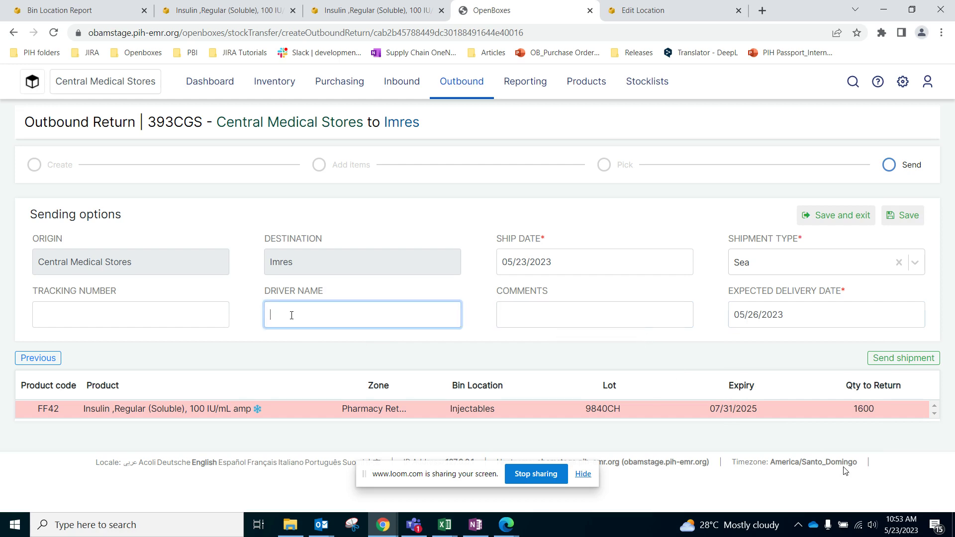
{"action": "left_click", "coordinate": [167, 316]}
{"action": "left_click", "coordinate": [573, 374]}
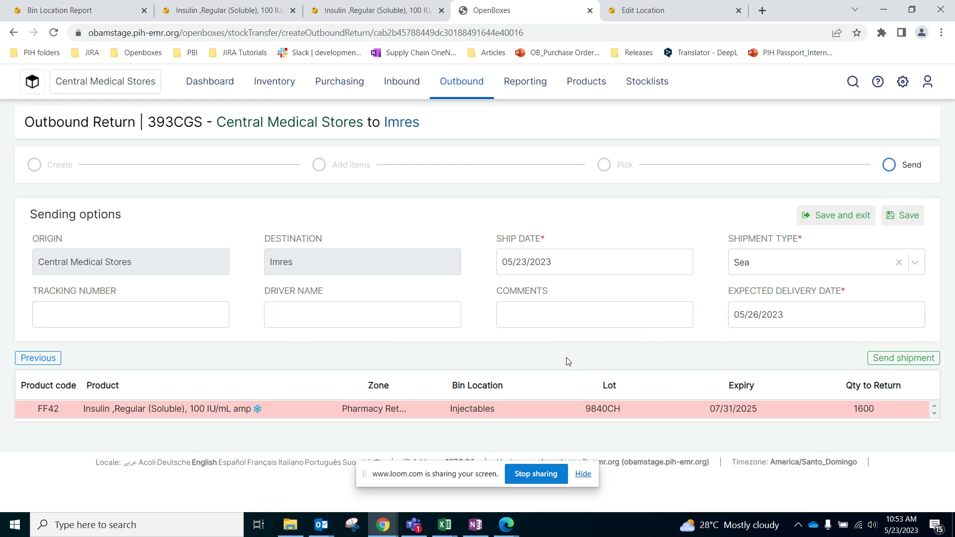
{"action": "left_click", "coordinate": [883, 361]}
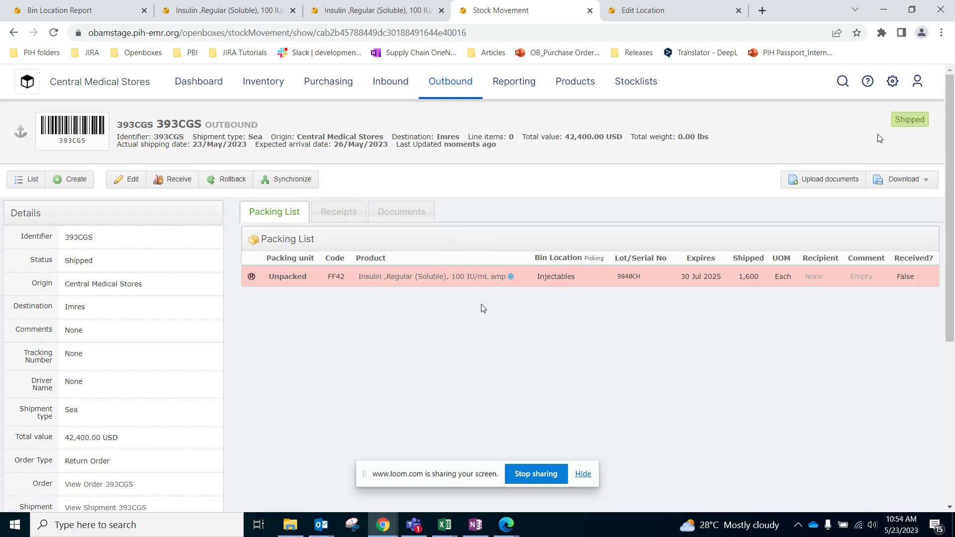
Reload the insulin stock card so only lot 0132n012b remains, with 350 Each on hand
{"action": "left_click", "coordinate": [318, 12]}
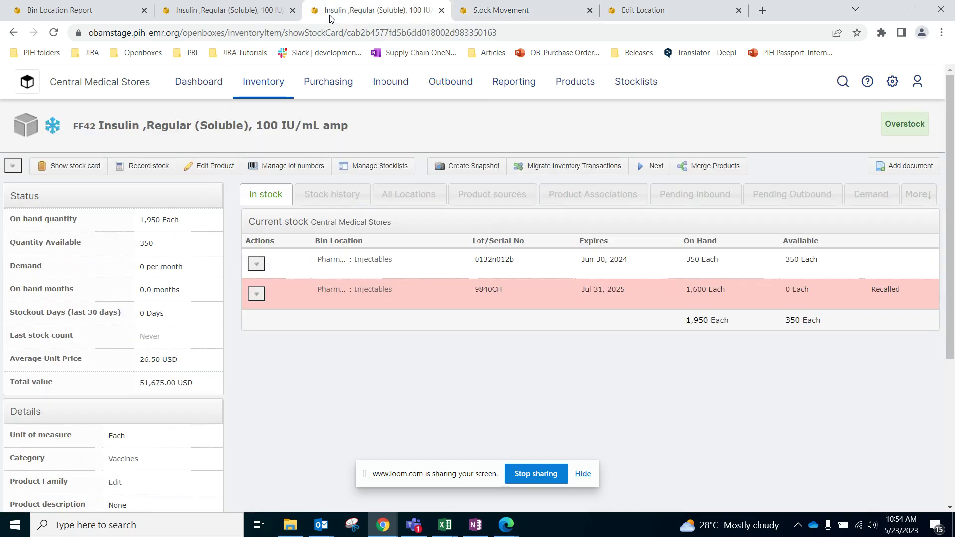
{"action": "key", "text": "F5"}
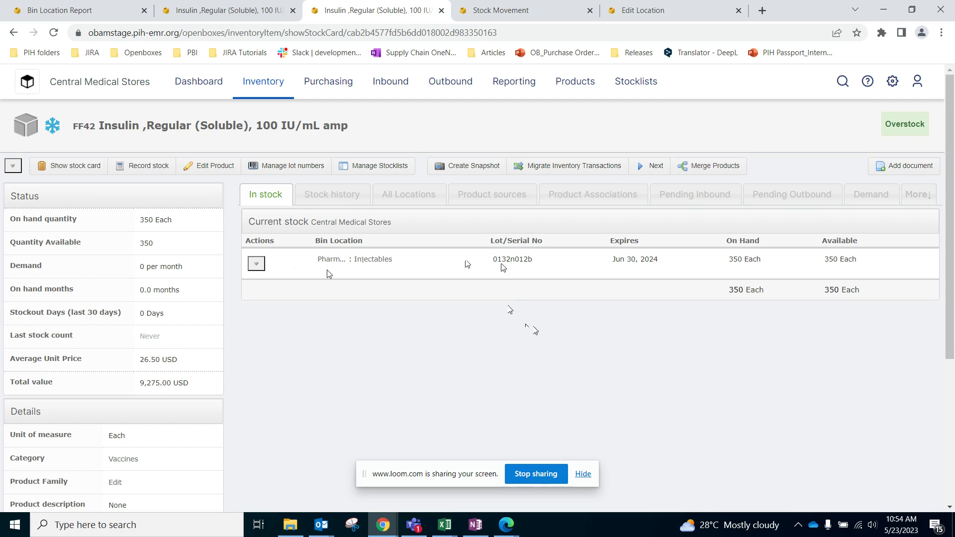
Transfer all 350 units of lot 0132n012b to the Hold Location bin in Central Medical Stores
{"action": "left_click", "coordinate": [258, 268]}
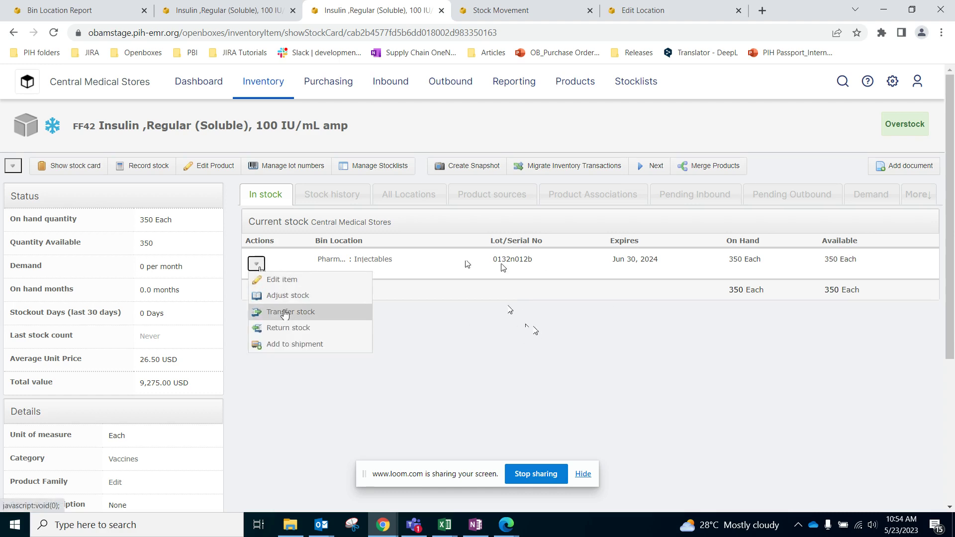
{"action": "left_click", "coordinate": [285, 313]}
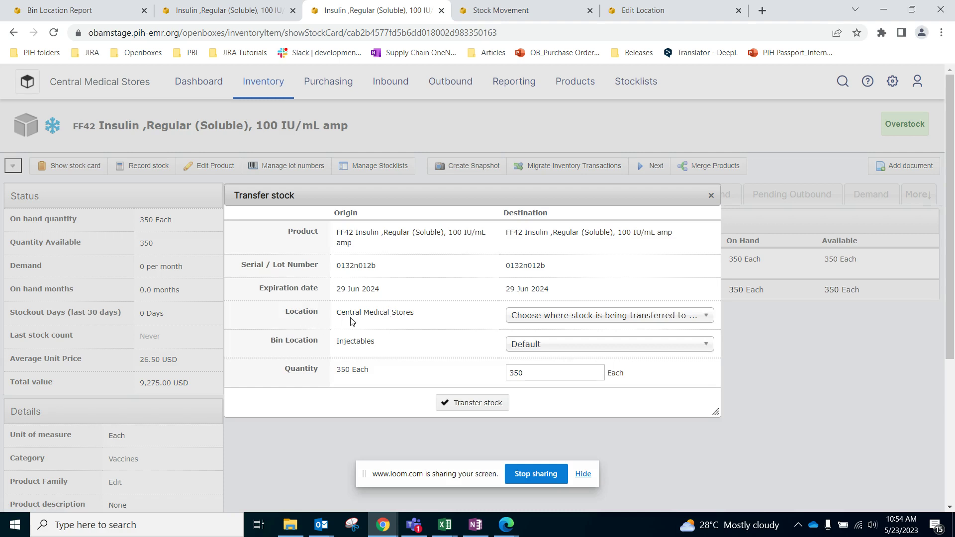
{"action": "left_click", "coordinate": [537, 318]}
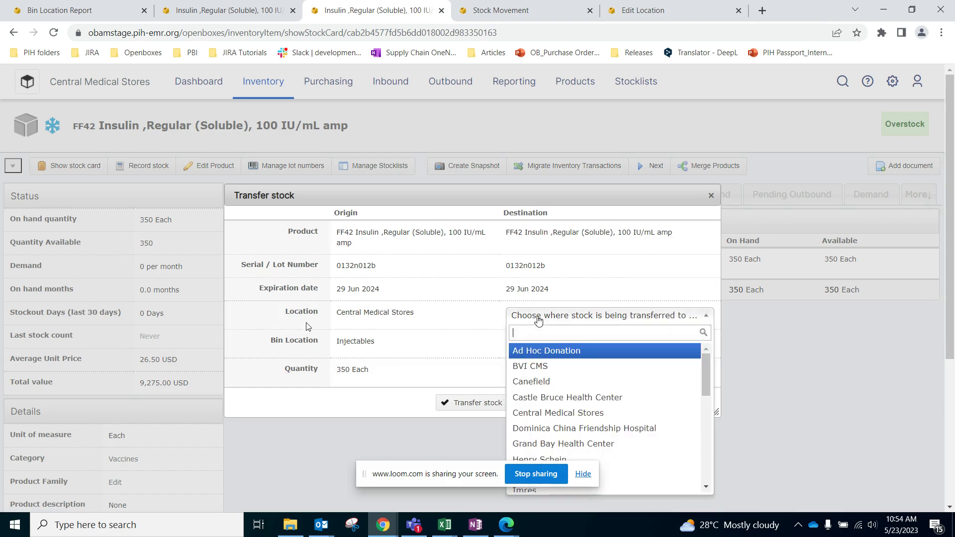
{"action": "type", "text": "Central"}
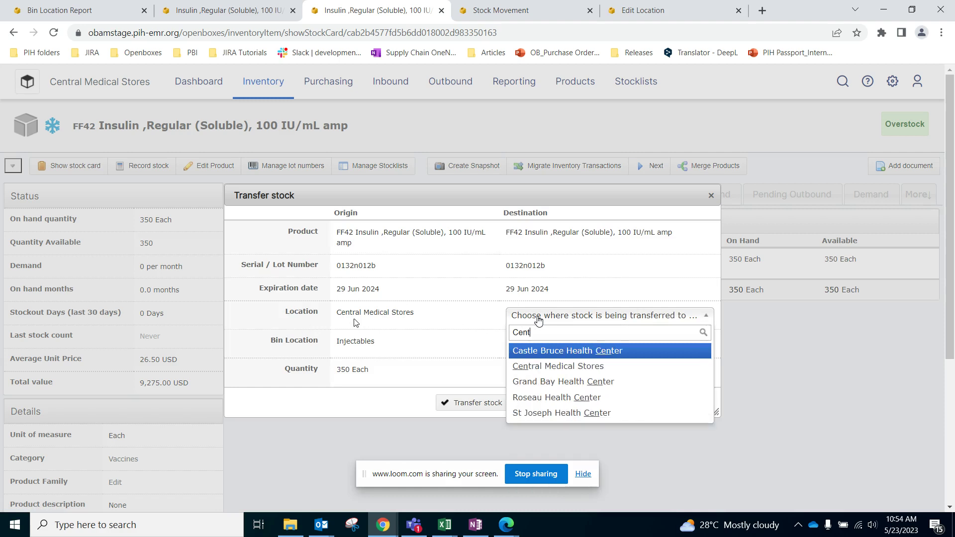
{"action": "left_click", "coordinate": [541, 351]}
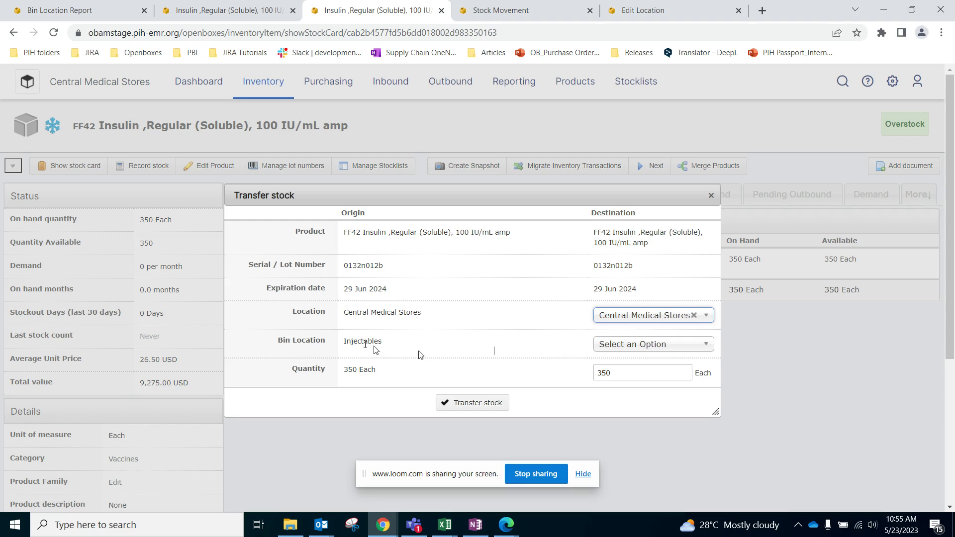
{"action": "left_click", "coordinate": [634, 352]}
{"action": "type", "text": "hold"}
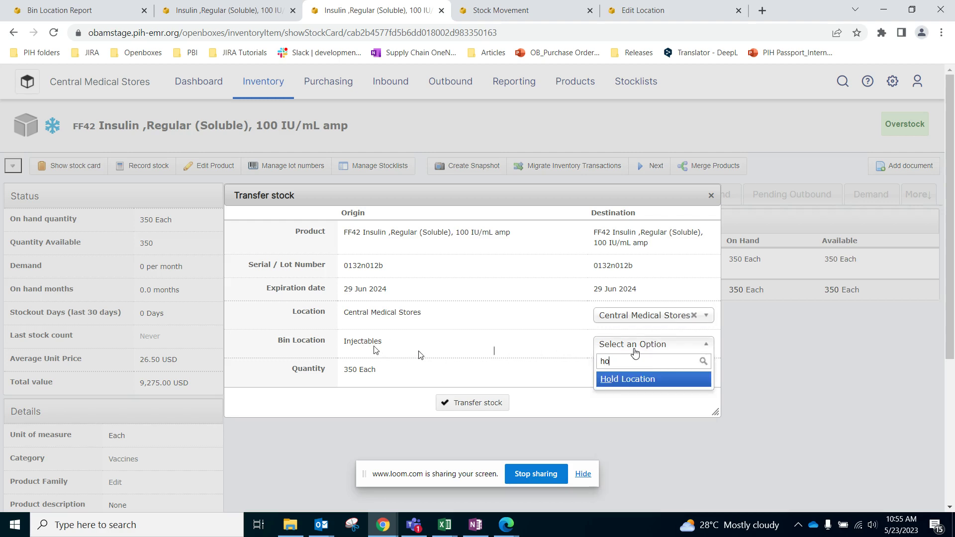
{"action": "left_click", "coordinate": [634, 380]}
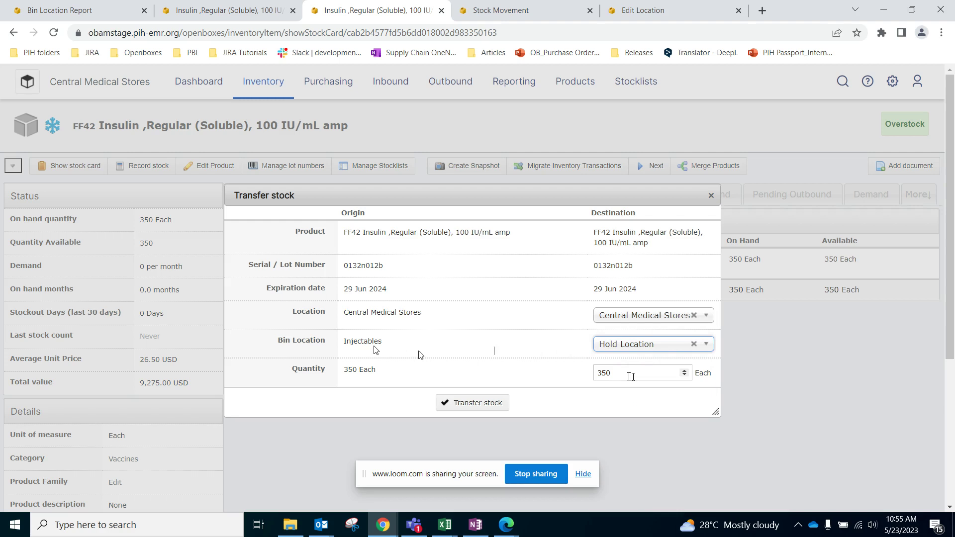
{"action": "left_click", "coordinate": [630, 373]}
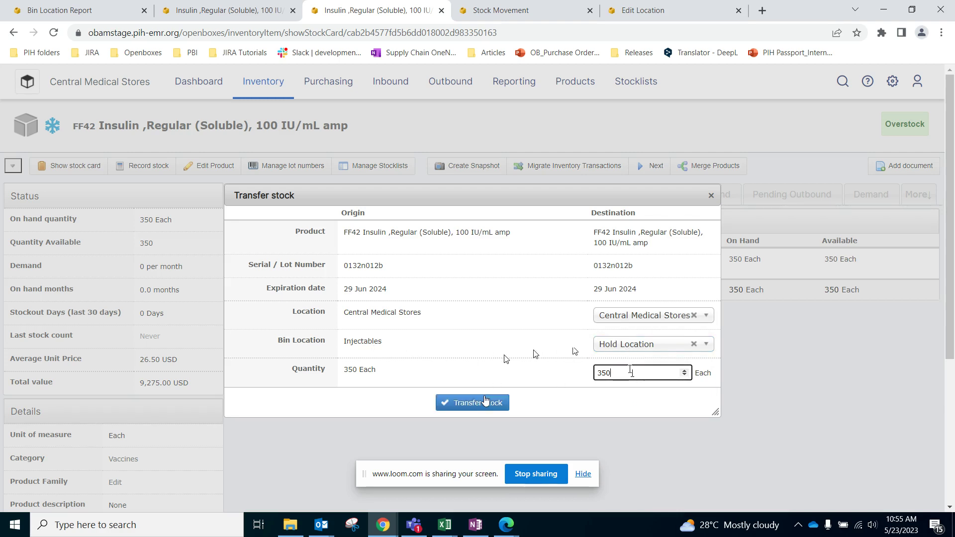
{"action": "left_click", "coordinate": [470, 401]}
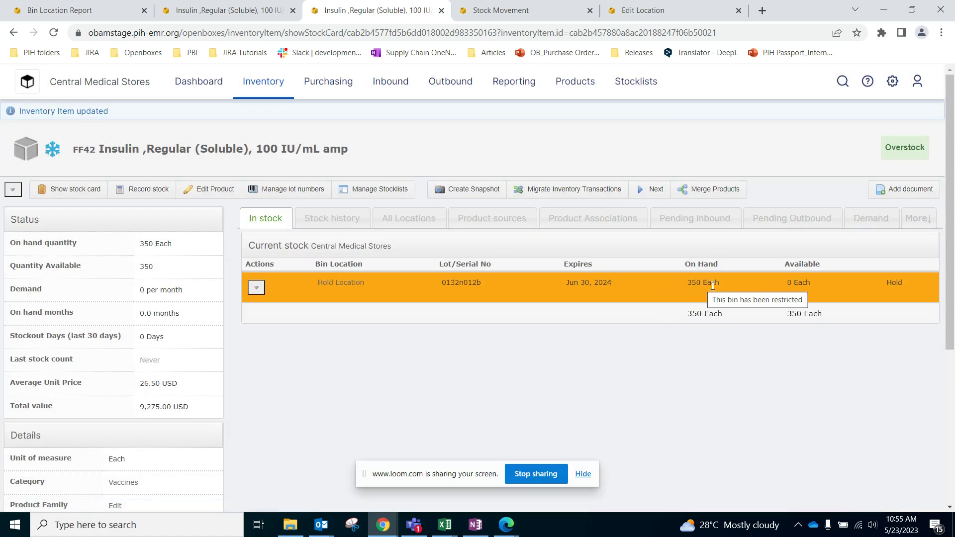
{"action": "mouse_move", "coordinate": [781, 289]}
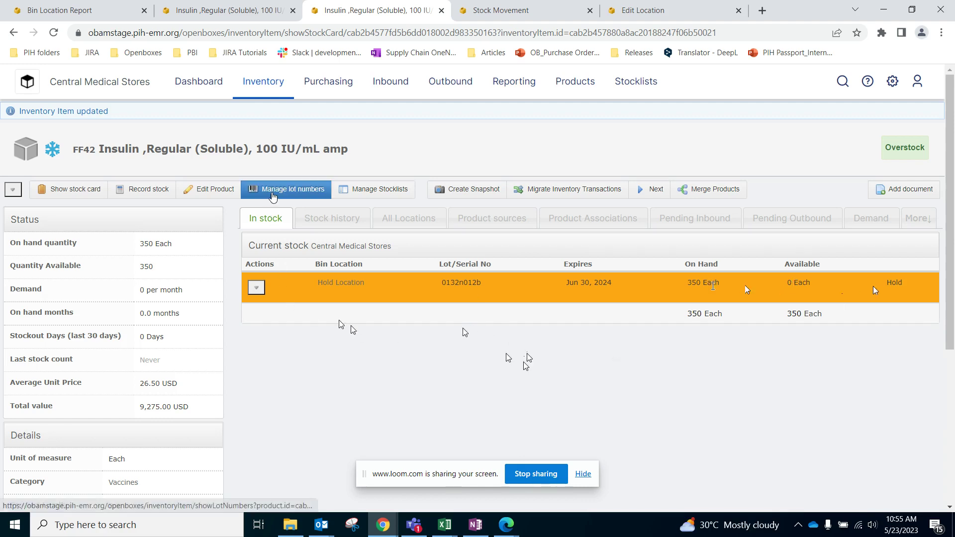
Recall lot 0132n012b from lot number management and return to the insulin stock card
{"action": "left_click", "coordinate": [272, 193]}
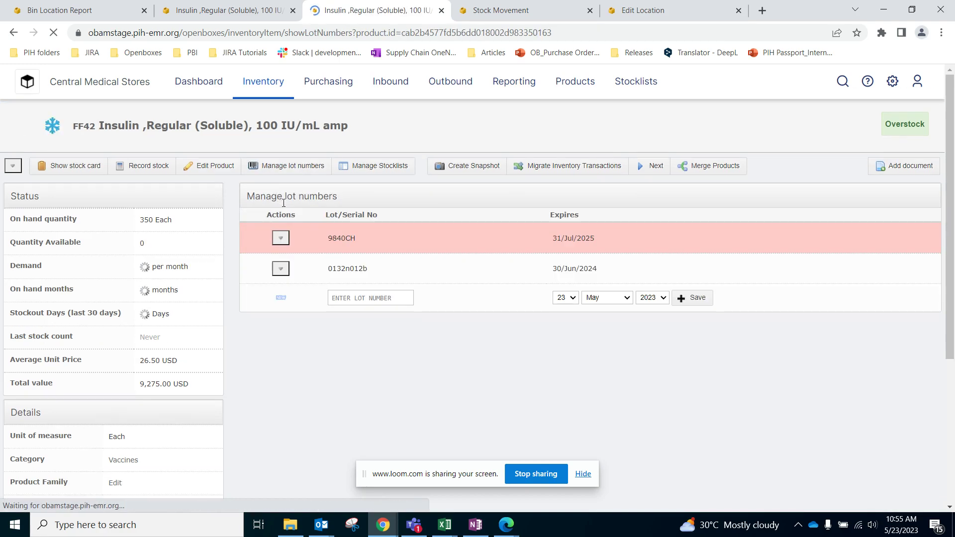
{"action": "left_click", "coordinate": [280, 269]}
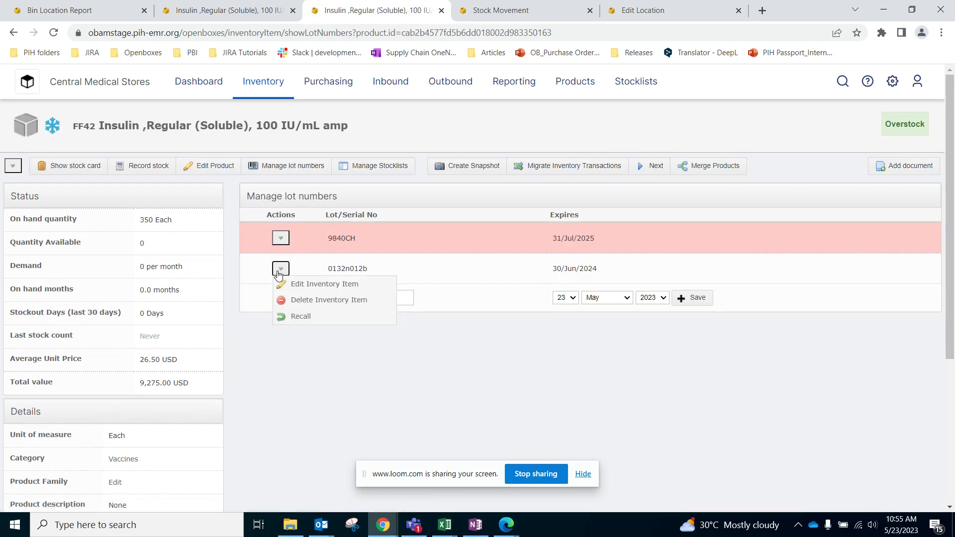
{"action": "left_click", "coordinate": [297, 317]}
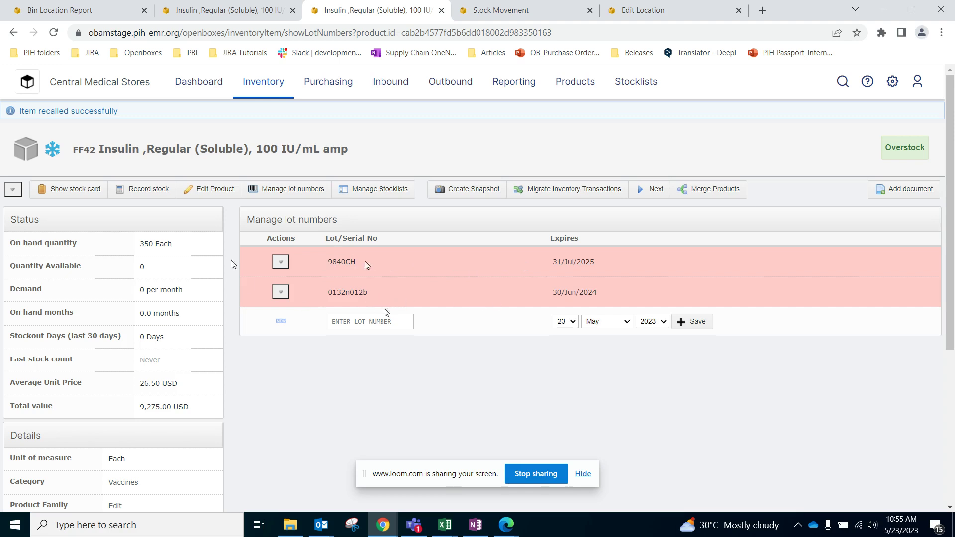
{"action": "left_click", "coordinate": [100, 193]}
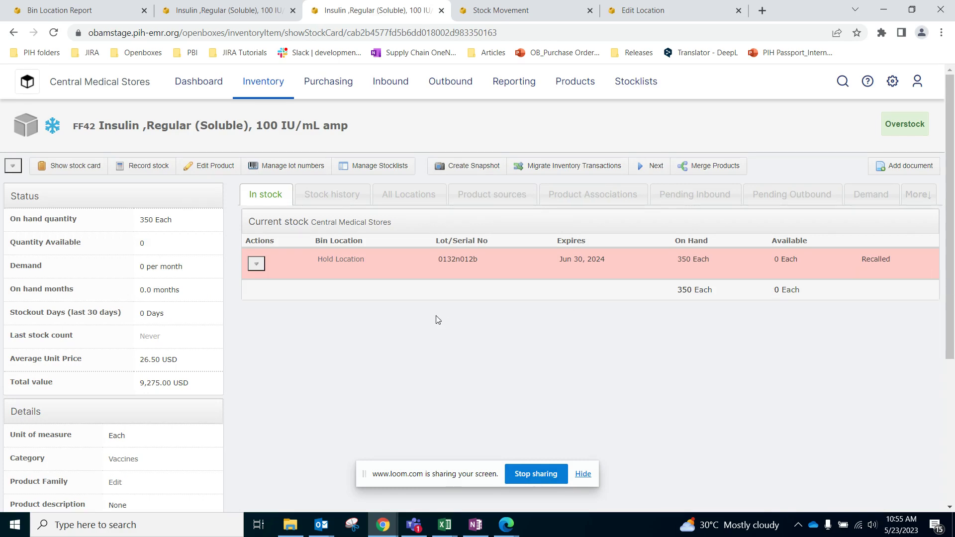
{"action": "mouse_move", "coordinate": [448, 82]}
Revert the recall on lot 0132n012b and go back to the stock card
{"action": "left_click", "coordinate": [272, 169]}
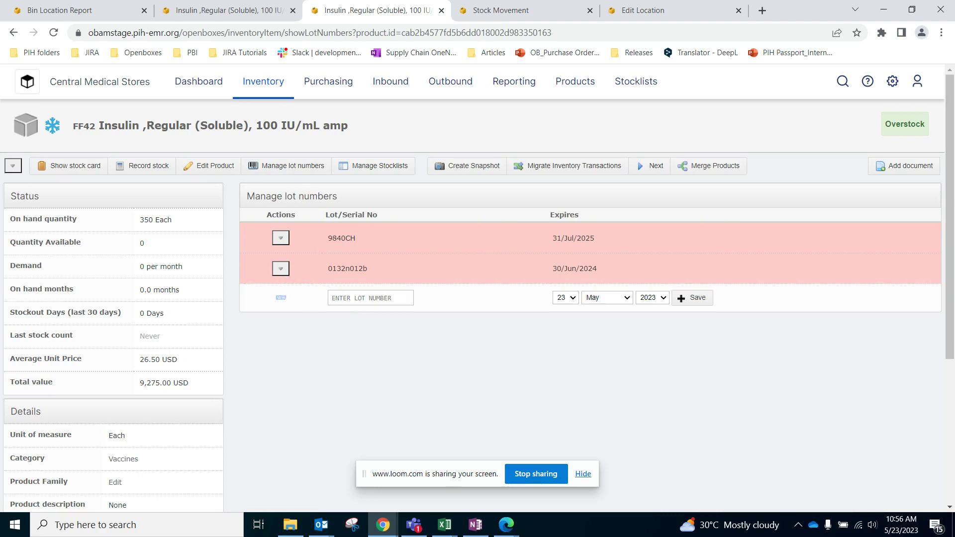
{"action": "left_click", "coordinate": [282, 269]}
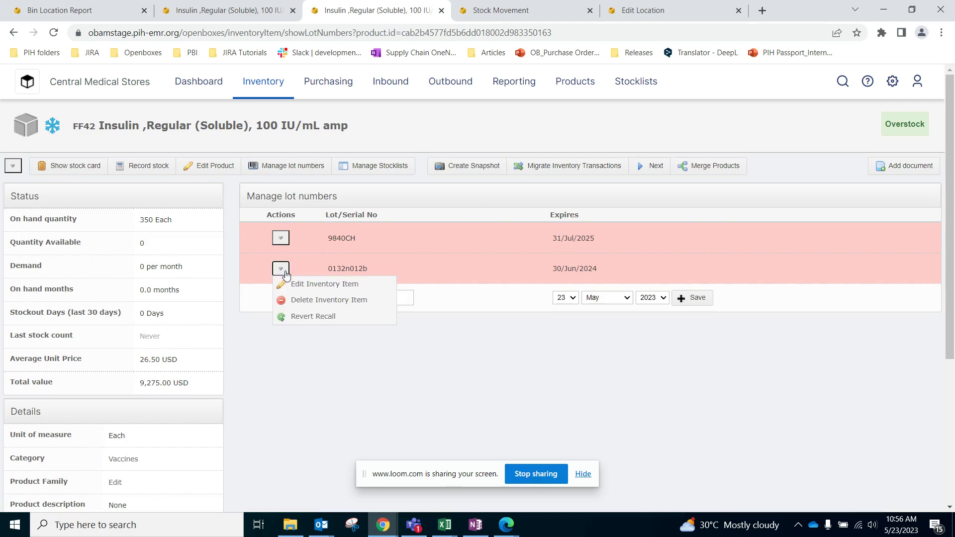
{"action": "left_click", "coordinate": [363, 318]}
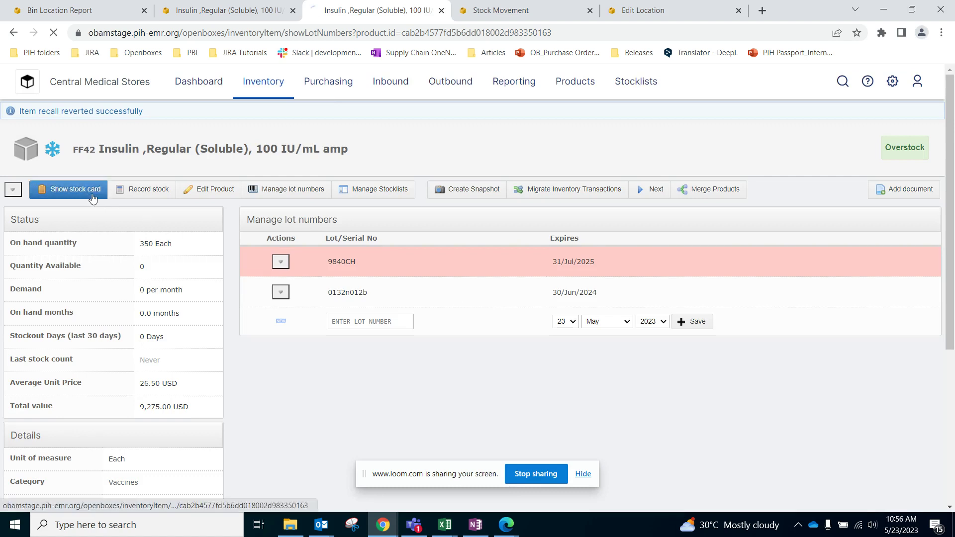
{"action": "left_click", "coordinate": [70, 189]}
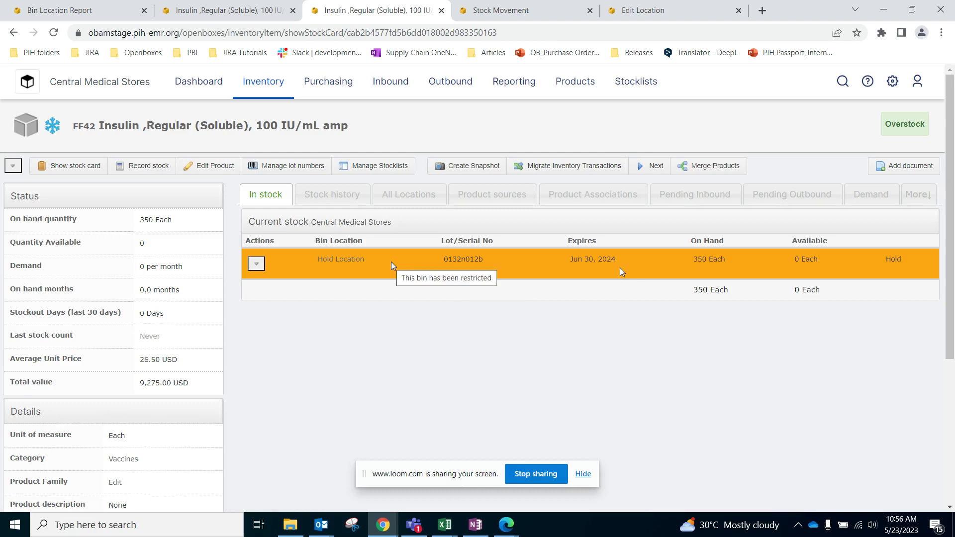
Transfer lot 0132n012b's 350 units back to the Injectables bin in Central Medical Stores and reload the stock card
{"action": "left_click", "coordinate": [264, 266]}
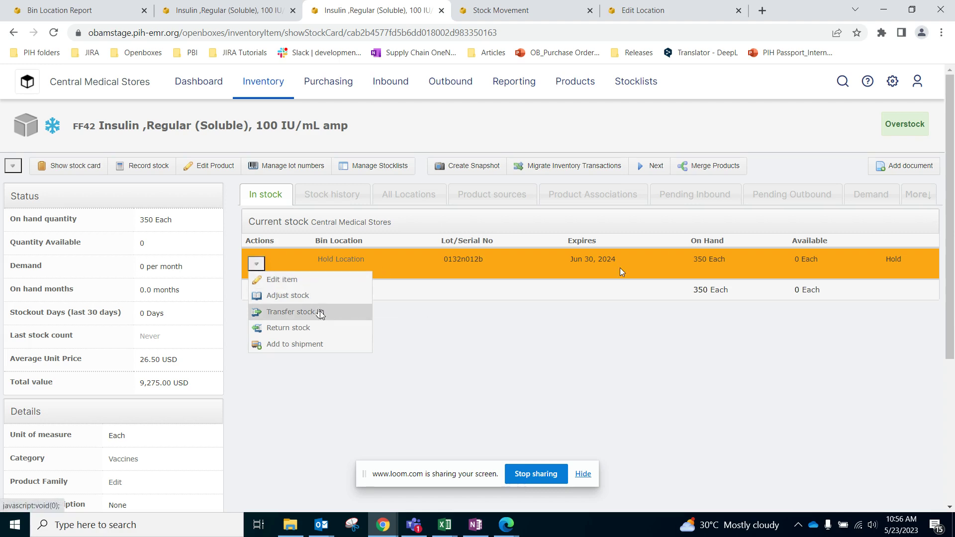
{"action": "left_click", "coordinate": [293, 312]}
{"action": "left_click", "coordinate": [532, 321]}
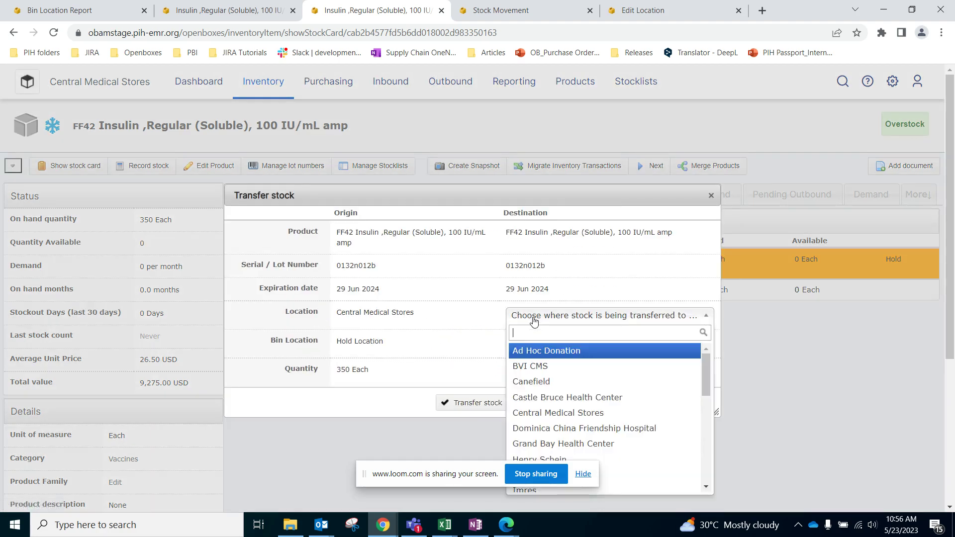
{"action": "type", "text": "central"}
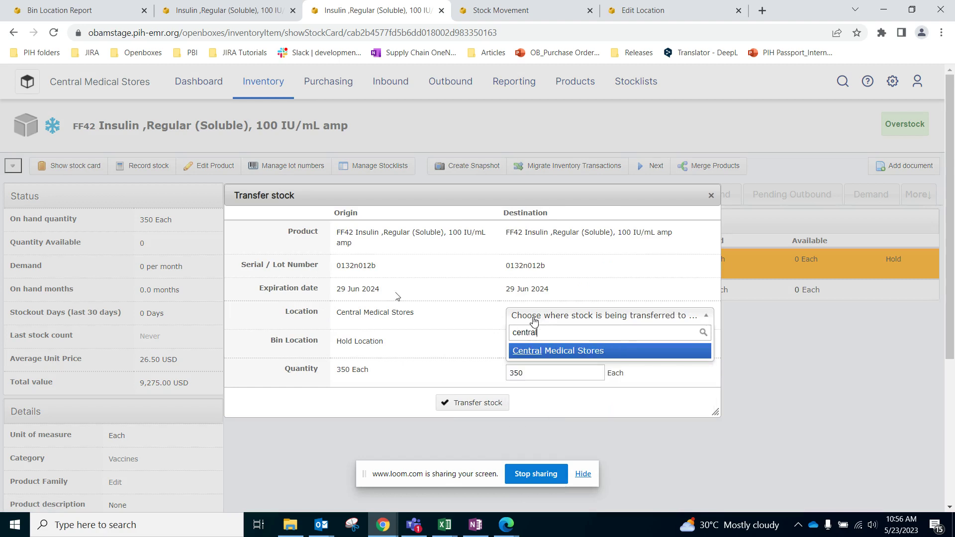
{"action": "left_click", "coordinate": [532, 354]}
{"action": "left_click", "coordinate": [611, 345]}
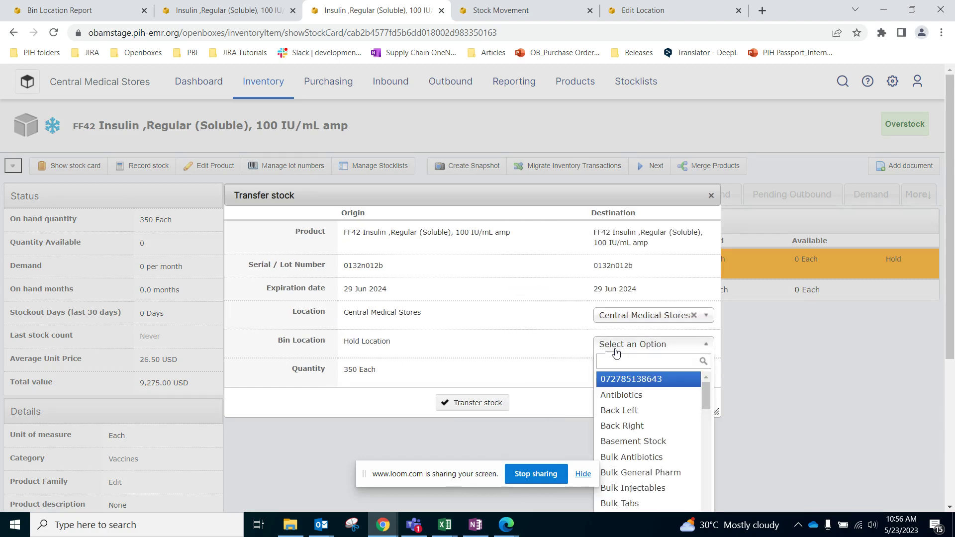
{"action": "type", "text": "inject"}
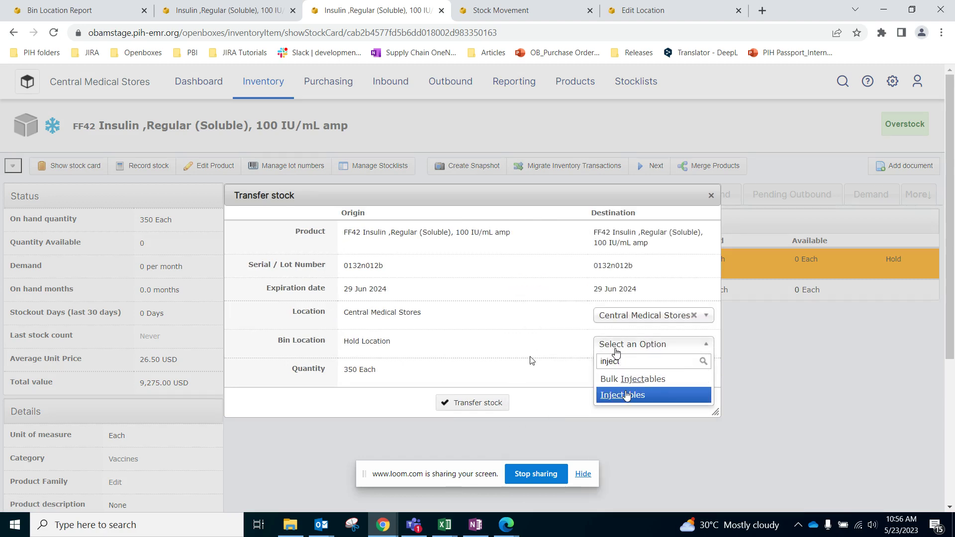
{"action": "left_click", "coordinate": [623, 394]}
{"action": "left_click", "coordinate": [625, 373]}
{"action": "left_click", "coordinate": [489, 402]}
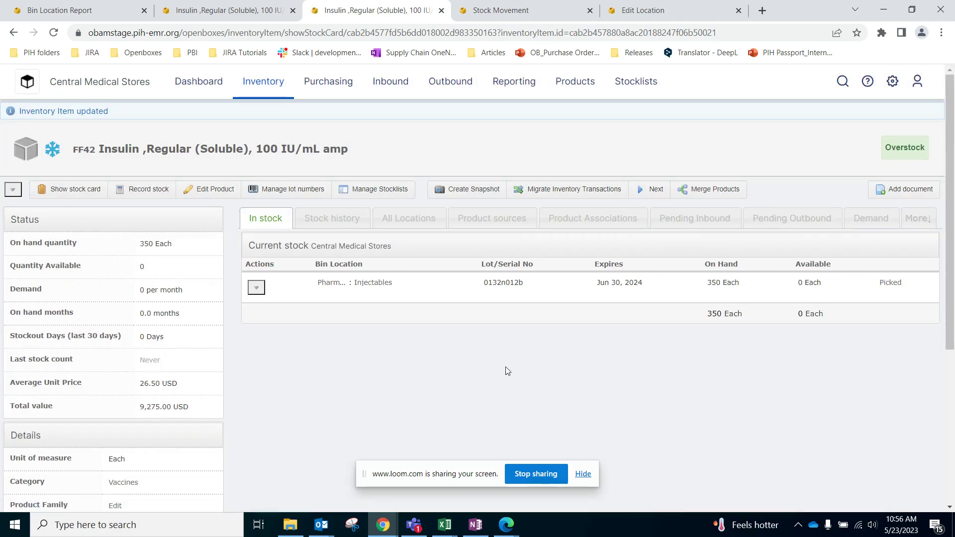
{"action": "left_click", "coordinate": [54, 33]}
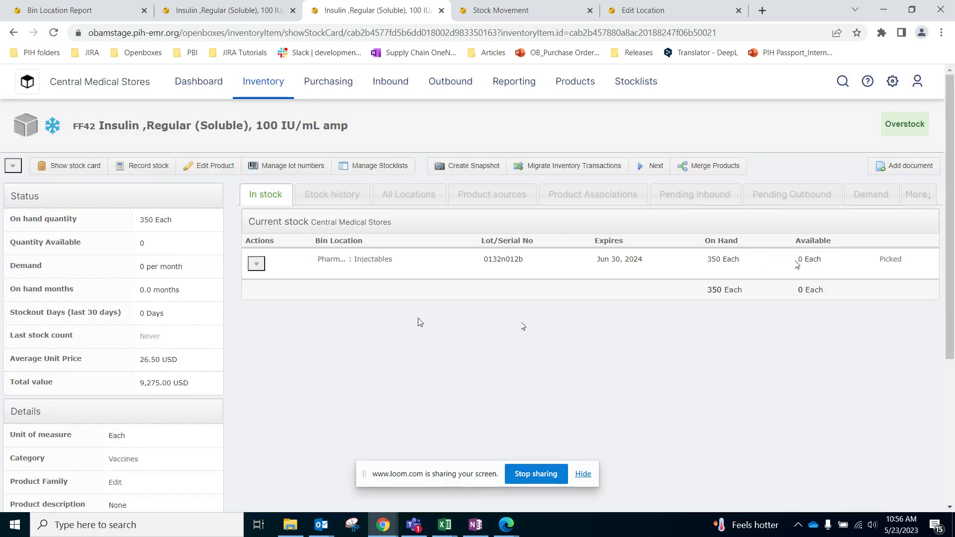
{"action": "left_click", "coordinate": [54, 34]}
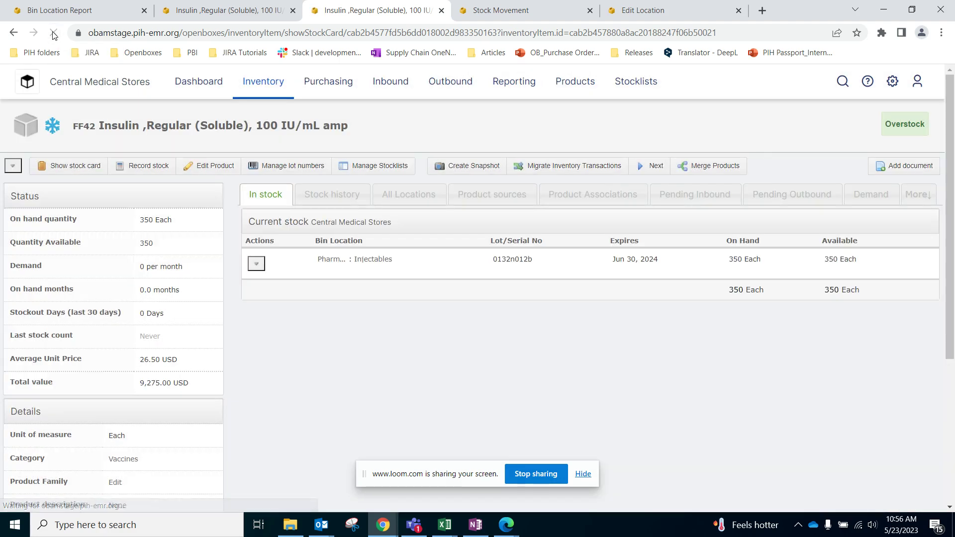